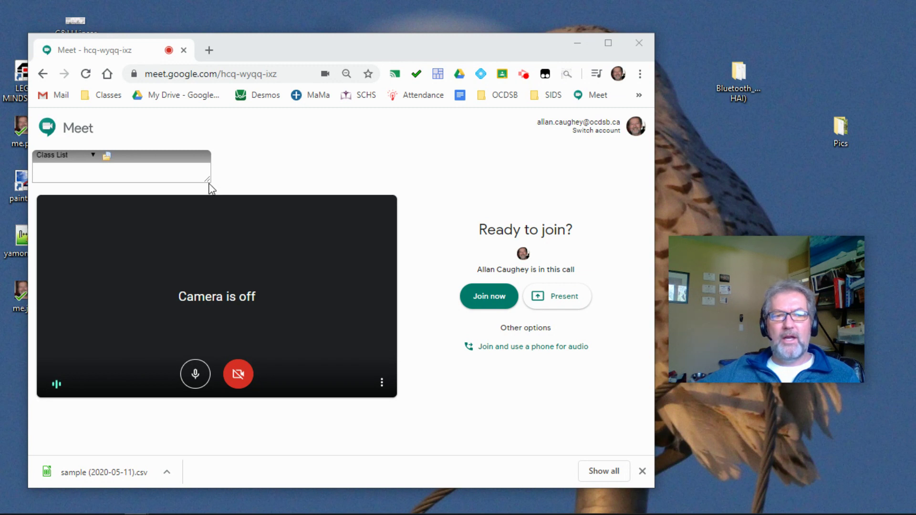
Move the class list box above the join options and enter a, list, of and names on separate lines
{"action": "left_click", "coordinate": [159, 156]}
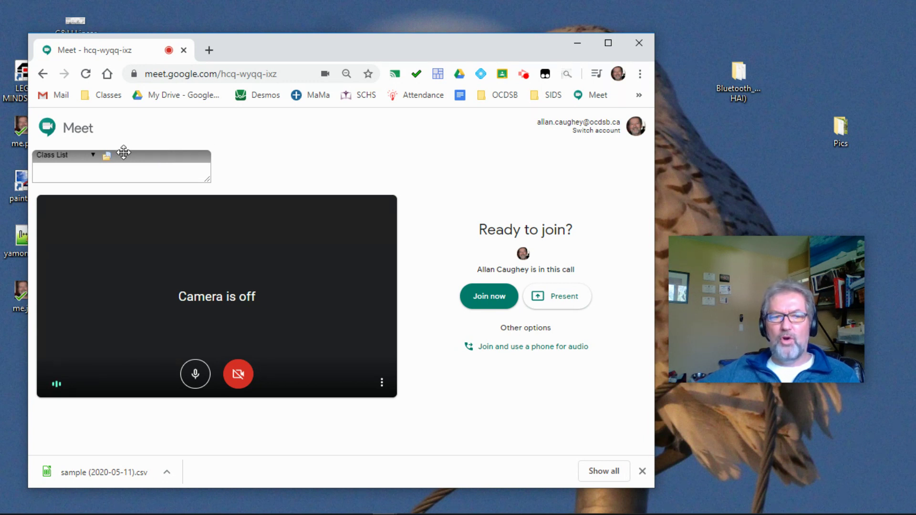
{"action": "mouse_move", "coordinate": [126, 153]}
{"action": "left_mouse_down"}
{"action": "mouse_move", "coordinate": [228, 136]}
{"action": "mouse_move", "coordinate": [319, 134]}
{"action": "mouse_move", "coordinate": [132, 152]}
{"action": "mouse_move", "coordinate": [389, 131]}
{"action": "mouse_move", "coordinate": [126, 149]}
{"action": "left_mouse_up"}
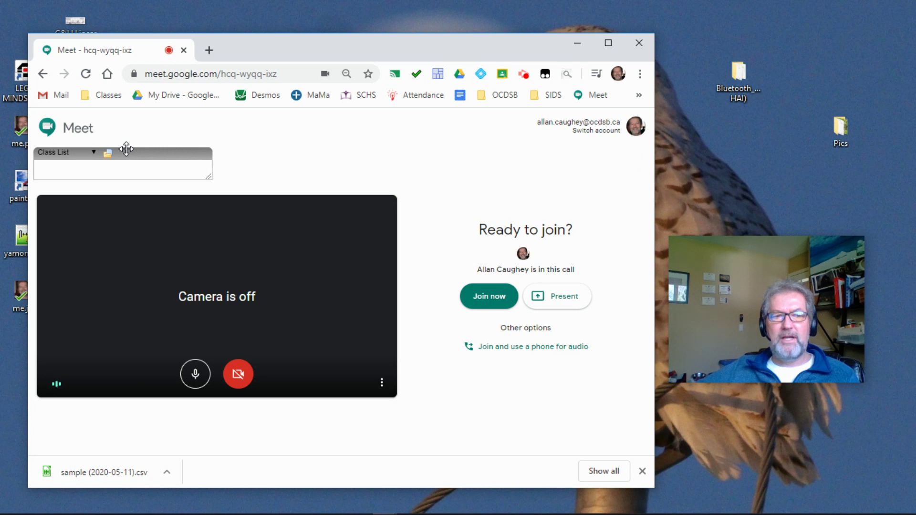
{"action": "left_click_drag", "start_coordinate": [127, 149], "coordinate": [506, 153]}
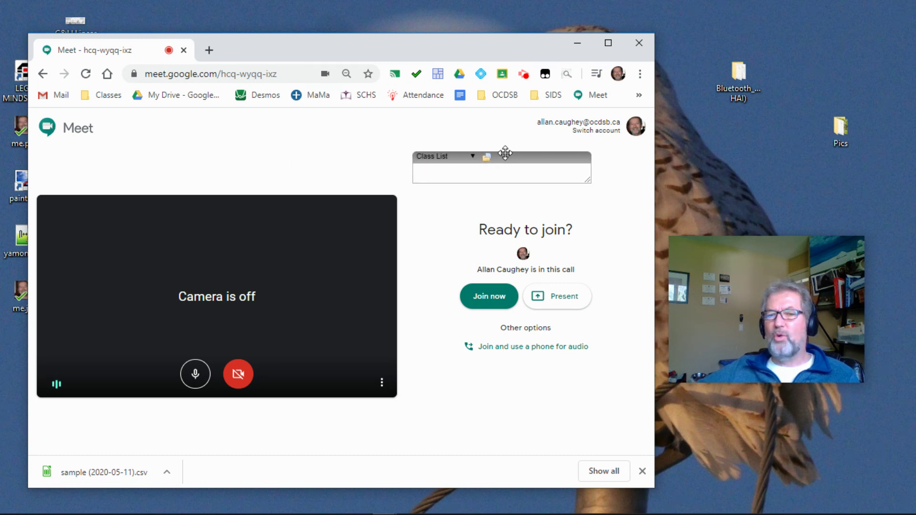
{"action": "left_click", "coordinate": [552, 183]}
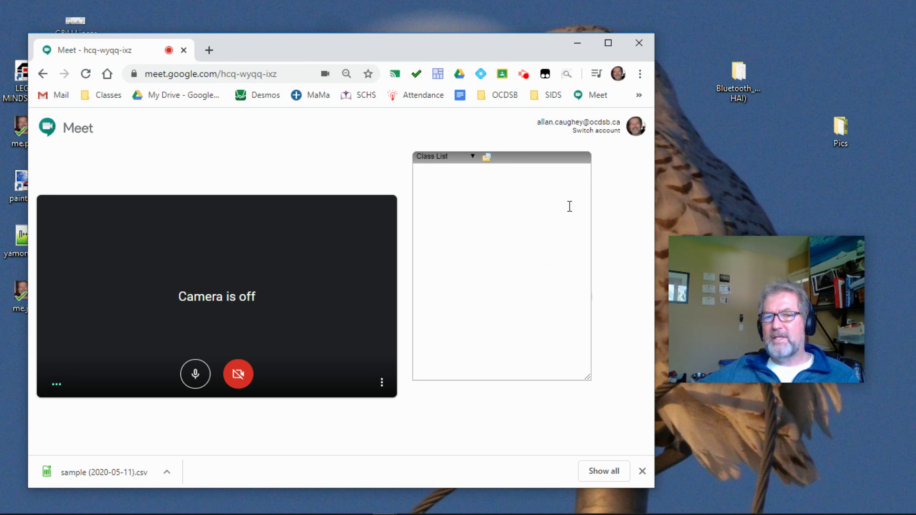
{"action": "type", "text": "a list of names"}
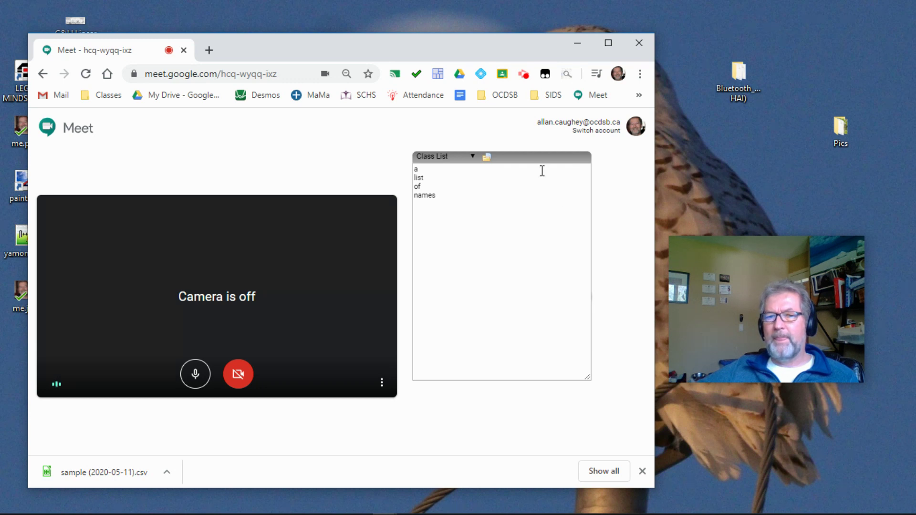
Add a new class named sample to the attendance box
{"action": "left_click", "coordinate": [436, 158]}
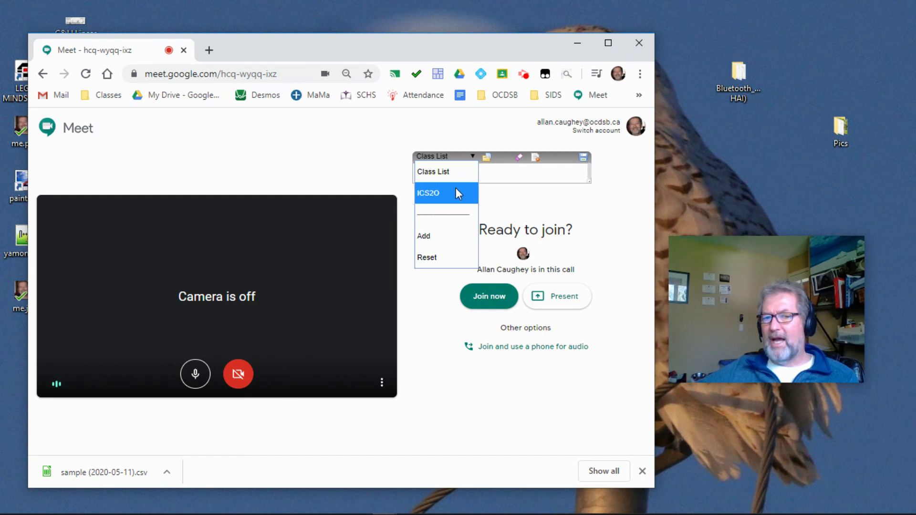
{"action": "left_click", "coordinate": [455, 232]}
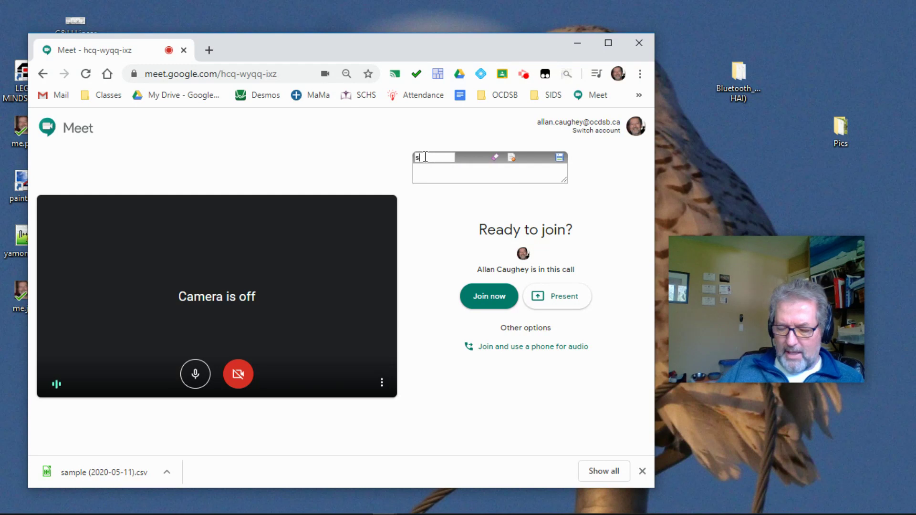
{"action": "type", "text": "sam"}
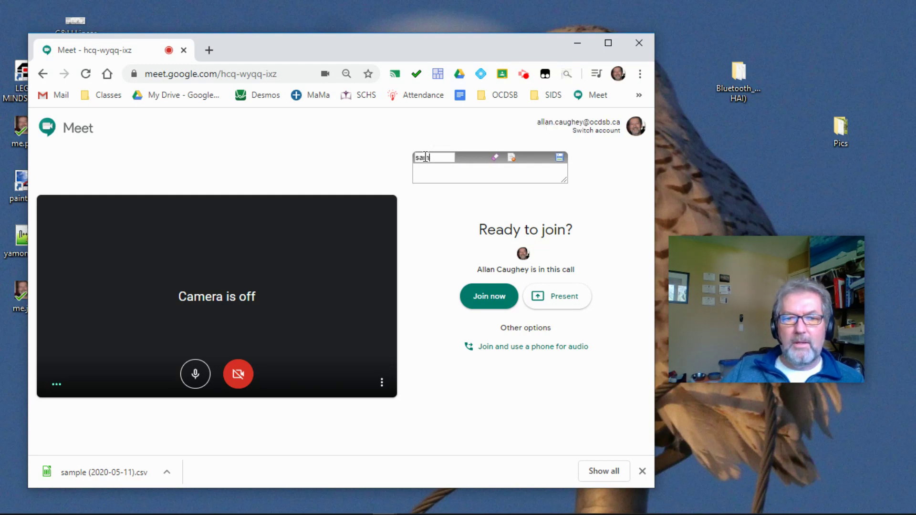
{"action": "type", "text": "ple"}
{"action": "key", "text": "Return"}
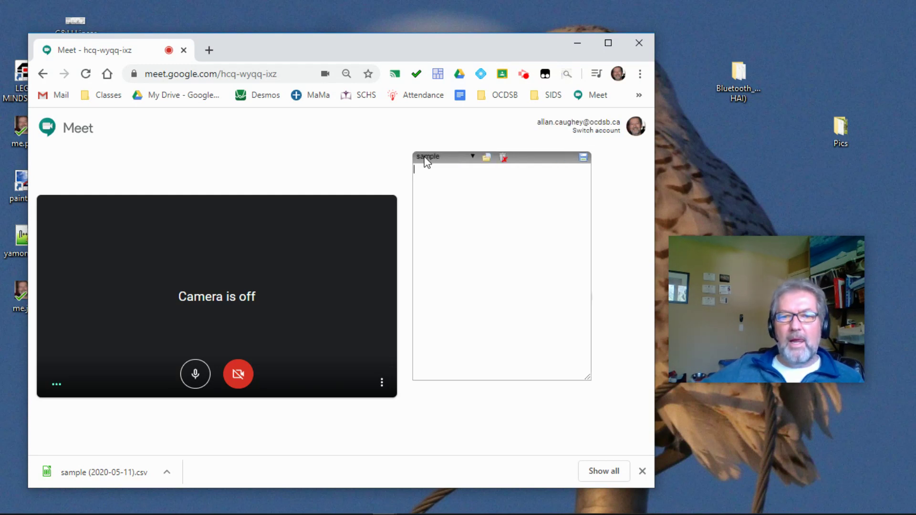
Load the student names from sample-class.txt into the sample class and expand the list
{"action": "left_click", "coordinate": [489, 160]}
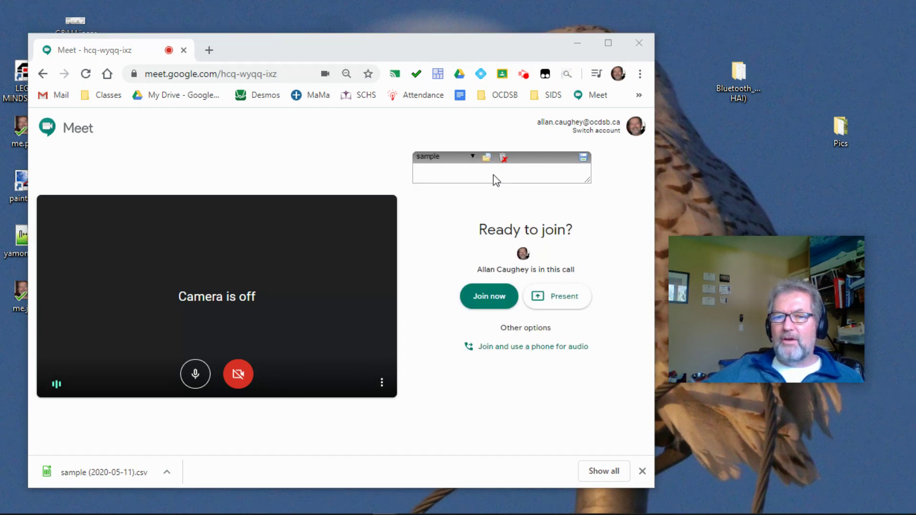
{"action": "type", "text": "sa"}
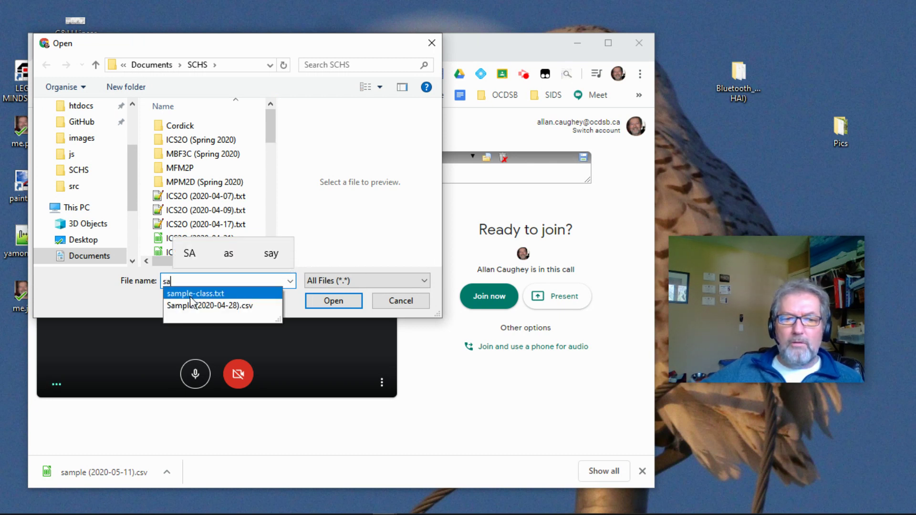
{"action": "key", "text": "Return"}
{"action": "left_click", "coordinate": [343, 301]}
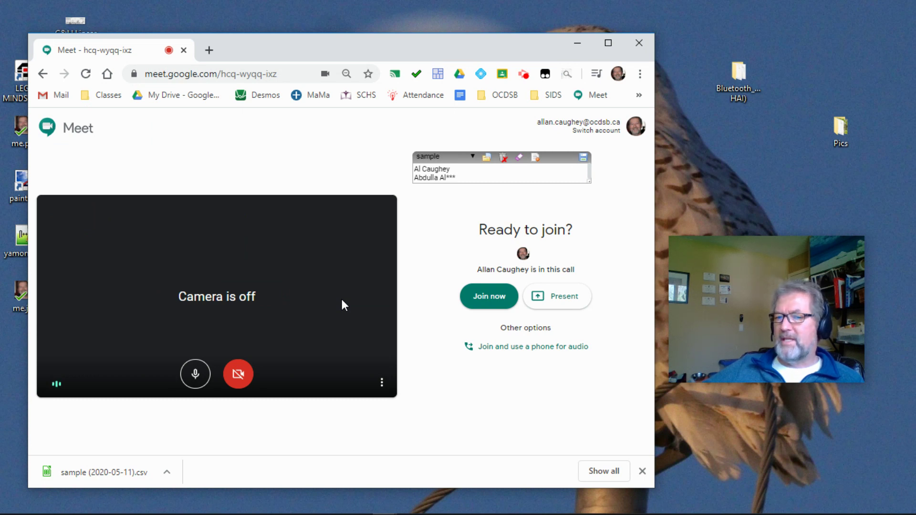
{"action": "left_click", "coordinate": [518, 177]}
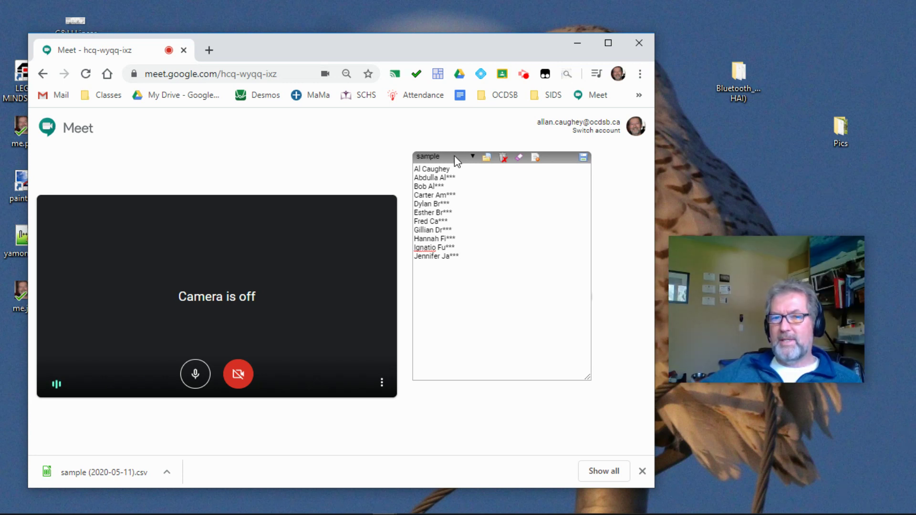
Review the names stored in the default Class List and return to the sample class
{"action": "left_click", "coordinate": [469, 158]}
{"action": "left_click", "coordinate": [451, 174]}
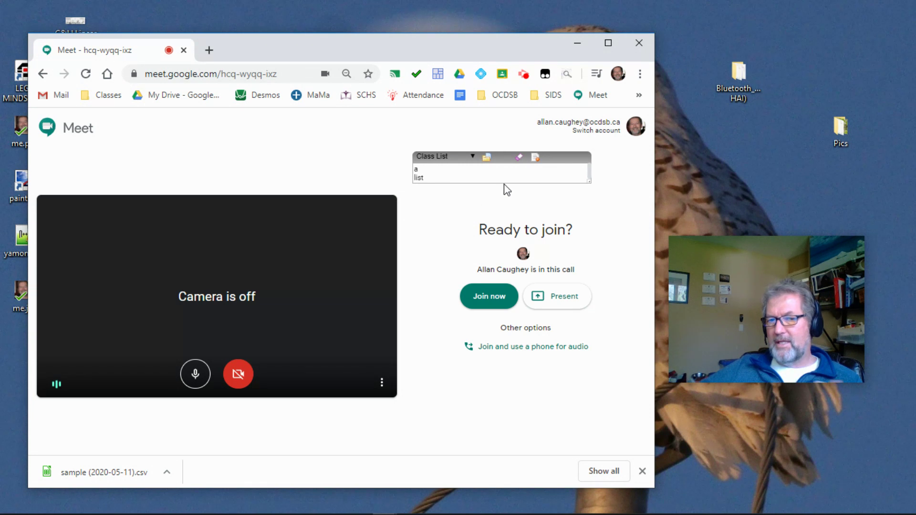
{"action": "left_click", "coordinate": [503, 181]}
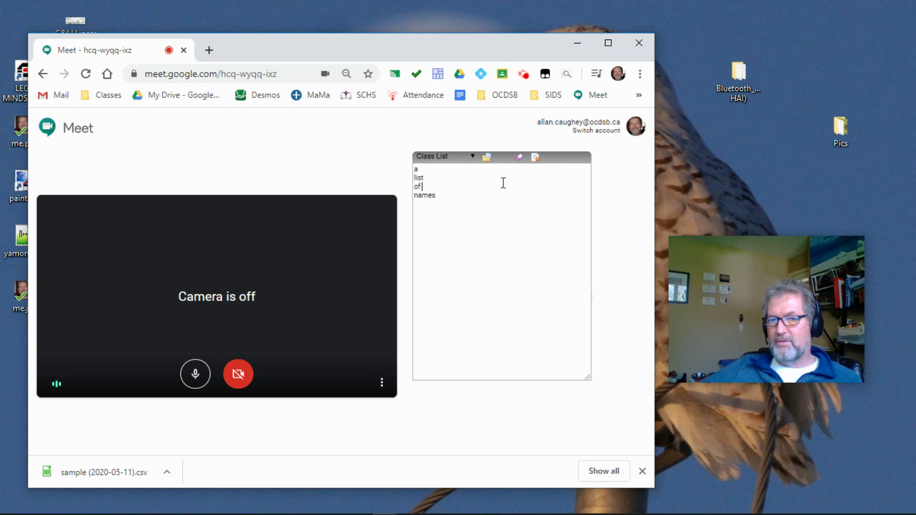
{"action": "left_click", "coordinate": [461, 158]}
{"action": "left_click", "coordinate": [431, 213]}
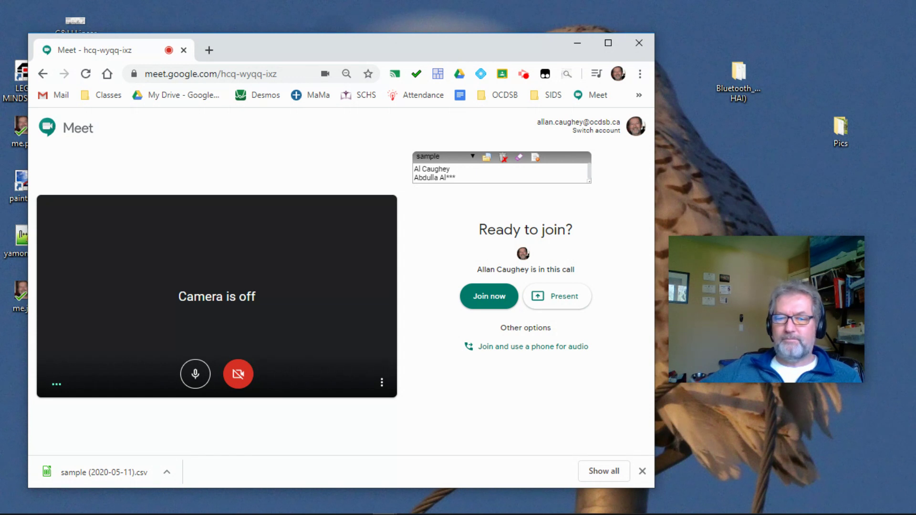
{"action": "left_click", "coordinate": [512, 178]}
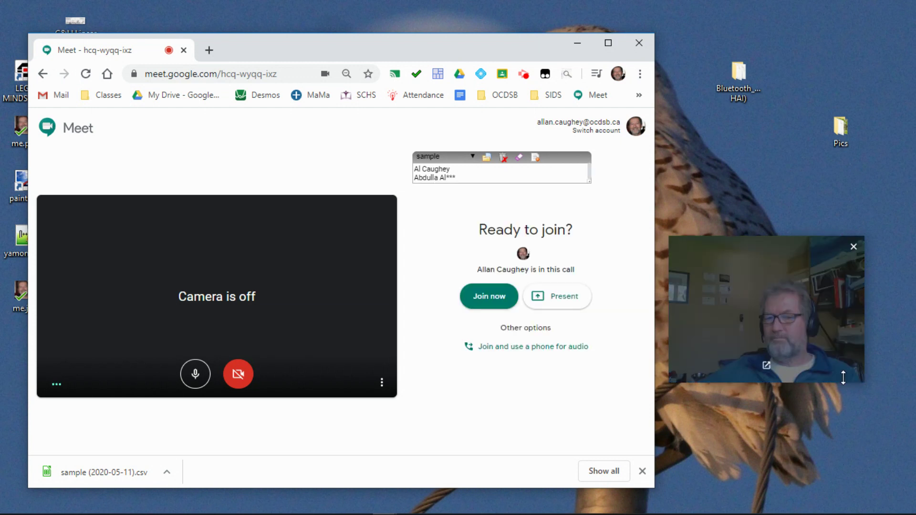
Join the meeting and turn on attendance taking for the sample class
{"action": "left_click", "coordinate": [504, 304]}
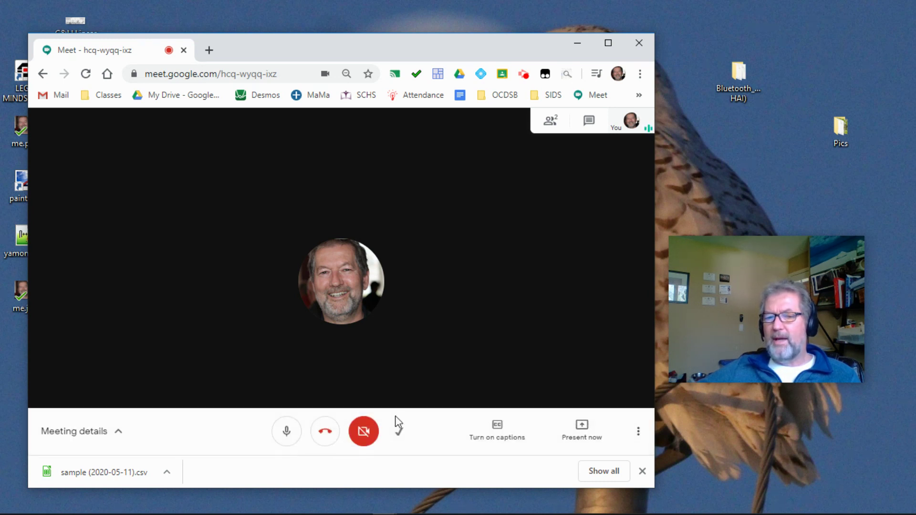
{"action": "left_click", "coordinate": [398, 432]}
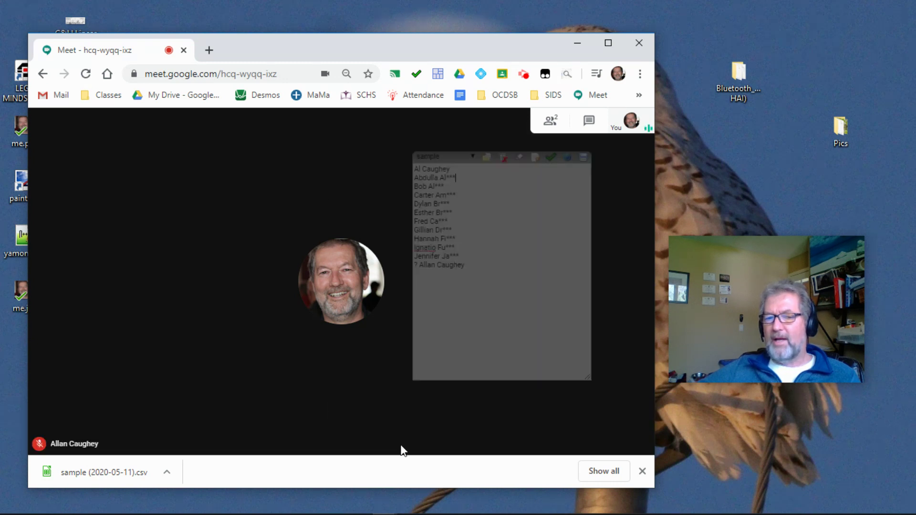
{"action": "left_click", "coordinate": [405, 437]}
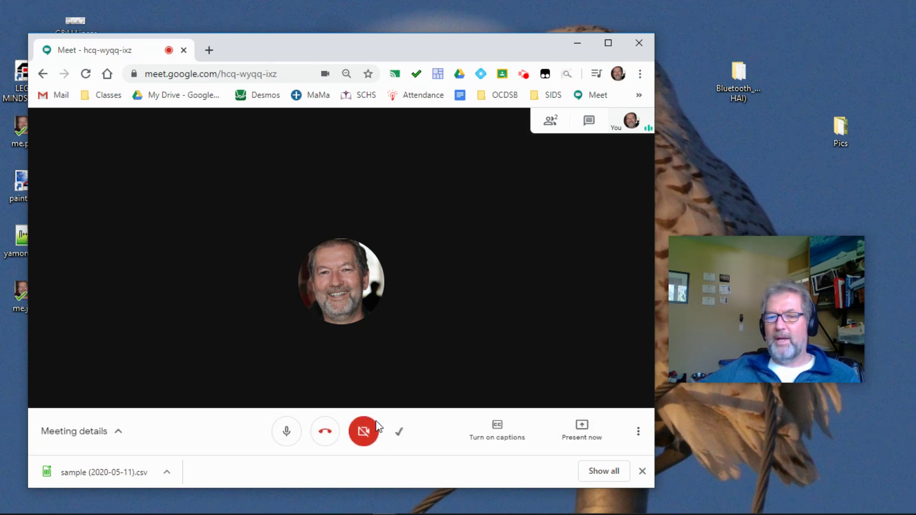
{"action": "left_click", "coordinate": [400, 433]}
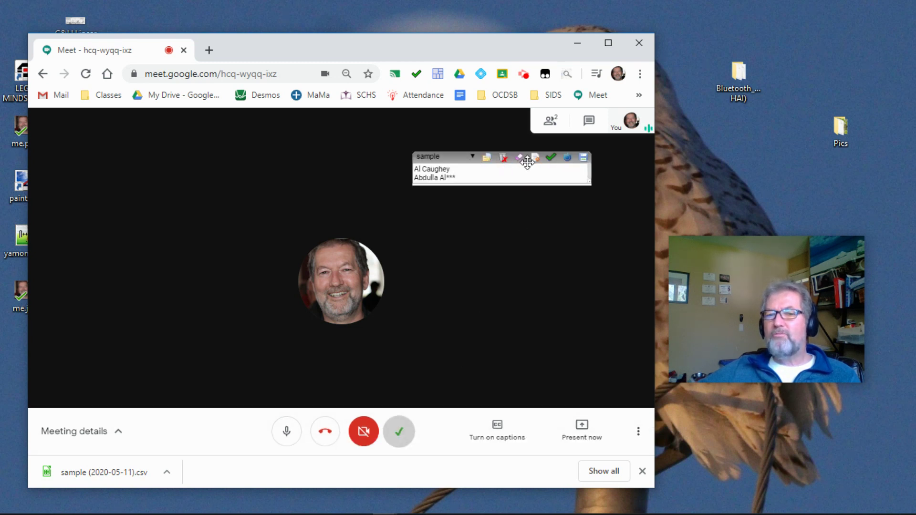
Move the attendance box to the left side of the meeting video and check its start time
{"action": "left_click_drag", "start_coordinate": [527, 163], "coordinate": [175, 163]}
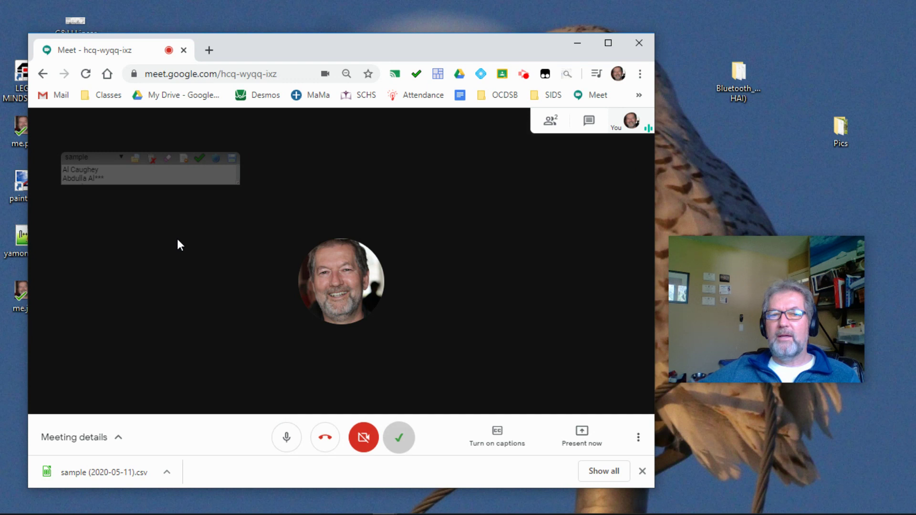
{"action": "left_click", "coordinate": [168, 178]}
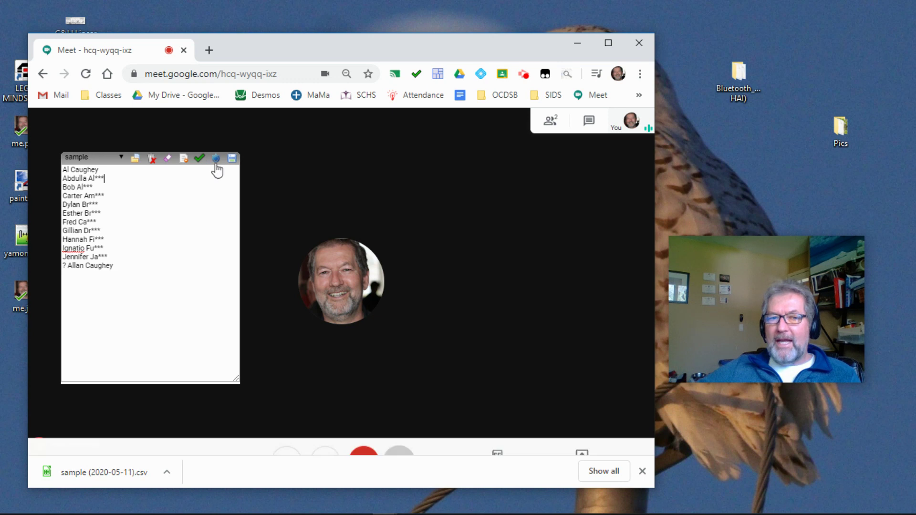
{"action": "mouse_move", "coordinate": [215, 163]}
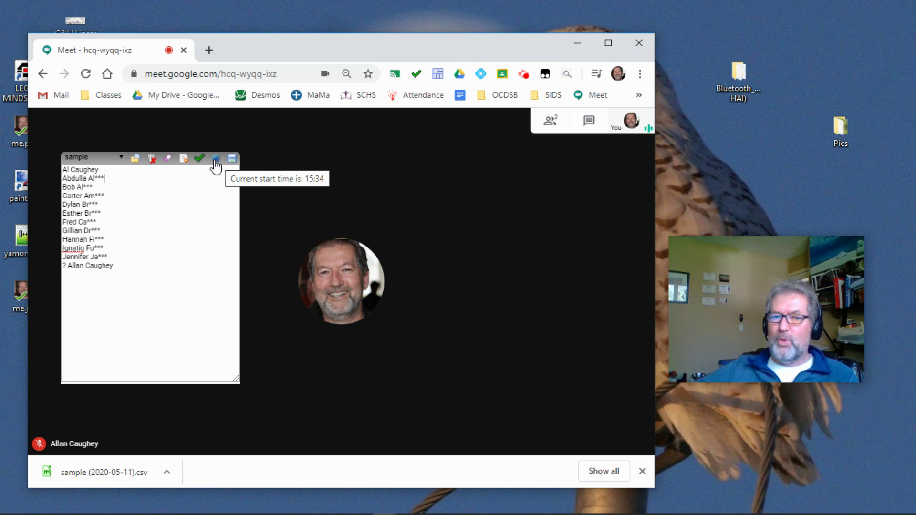
{"action": "left_click", "coordinate": [215, 160]}
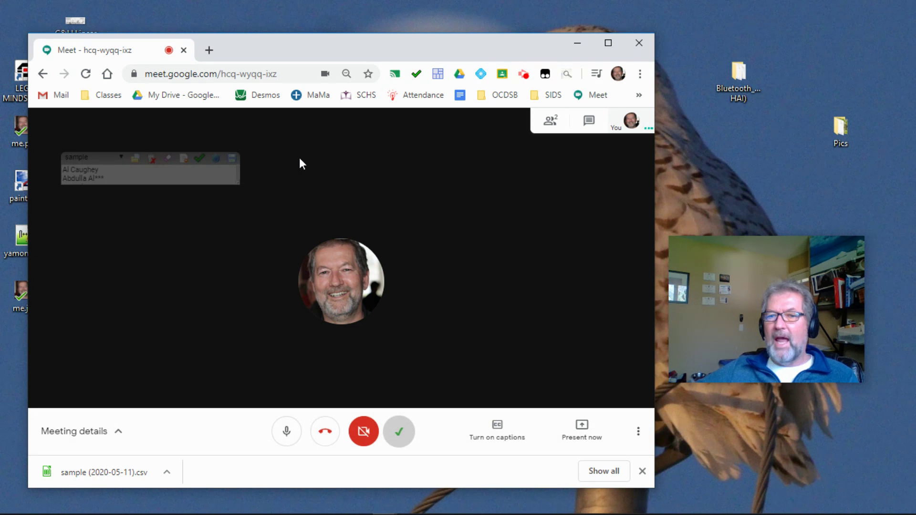
{"action": "left_click", "coordinate": [140, 167]}
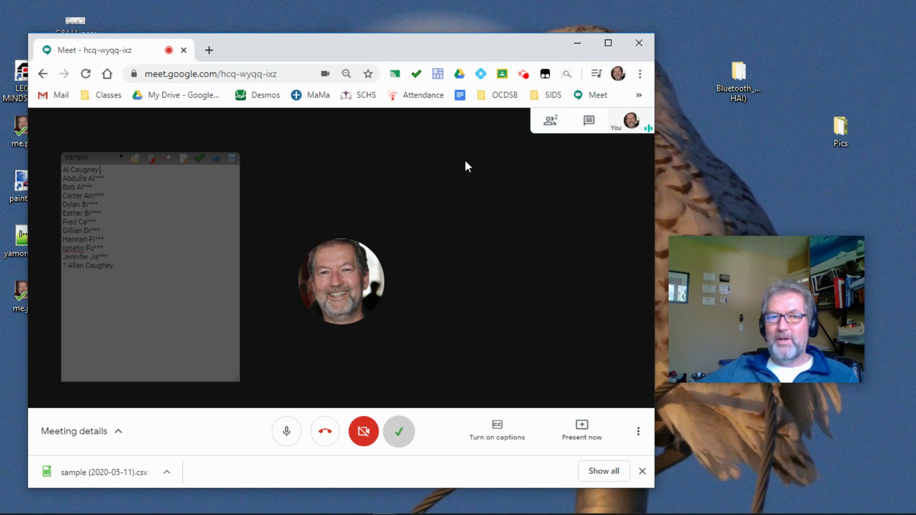
Compare the meeting's participant list with the question-marked name at the end of the attendance list
{"action": "left_click", "coordinate": [549, 122]}
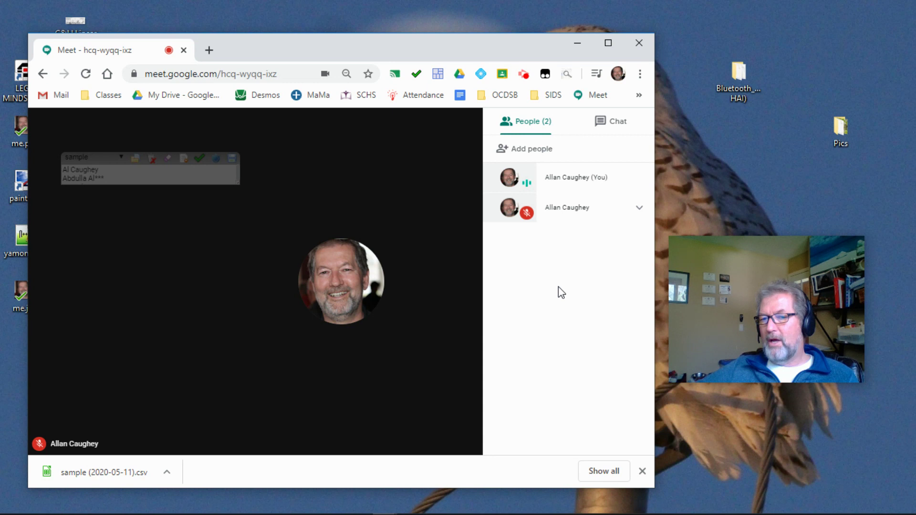
{"action": "left_click", "coordinate": [188, 172]}
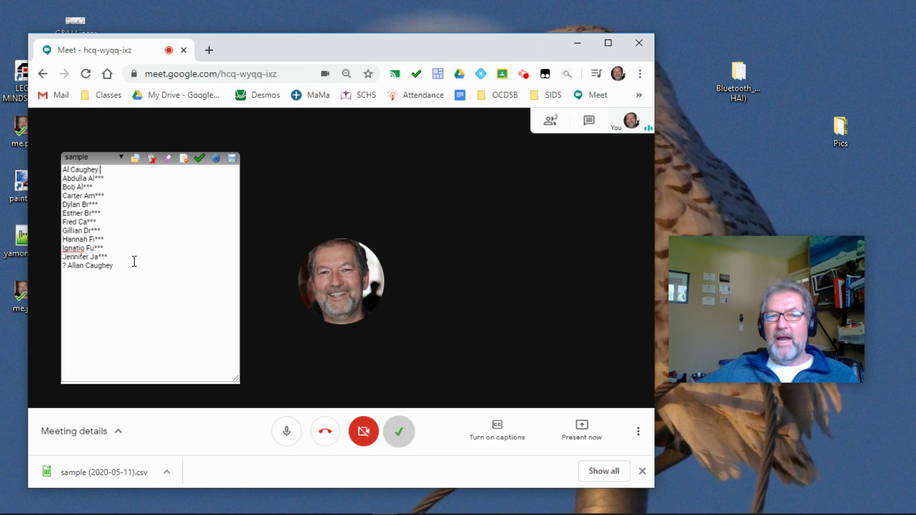
{"action": "left_click_drag", "start_coordinate": [129, 268], "coordinate": [83, 272]}
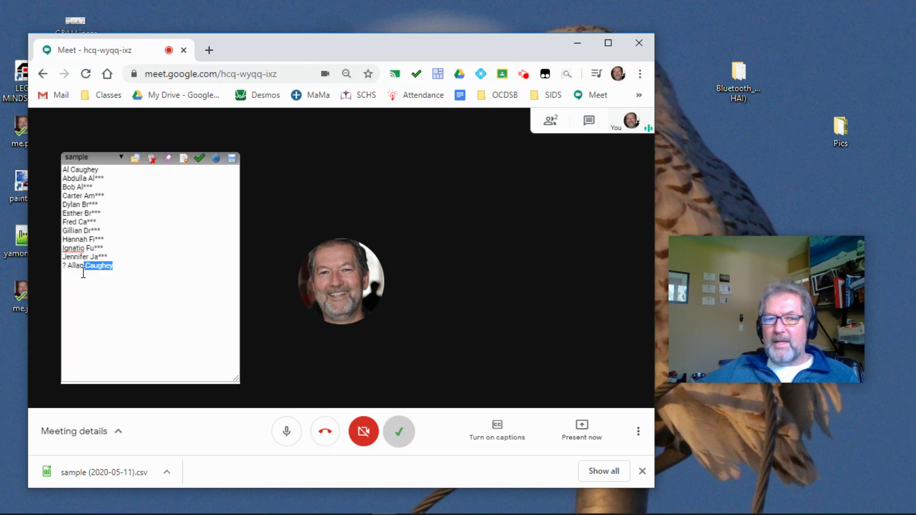
{"action": "left_click", "coordinate": [152, 313]}
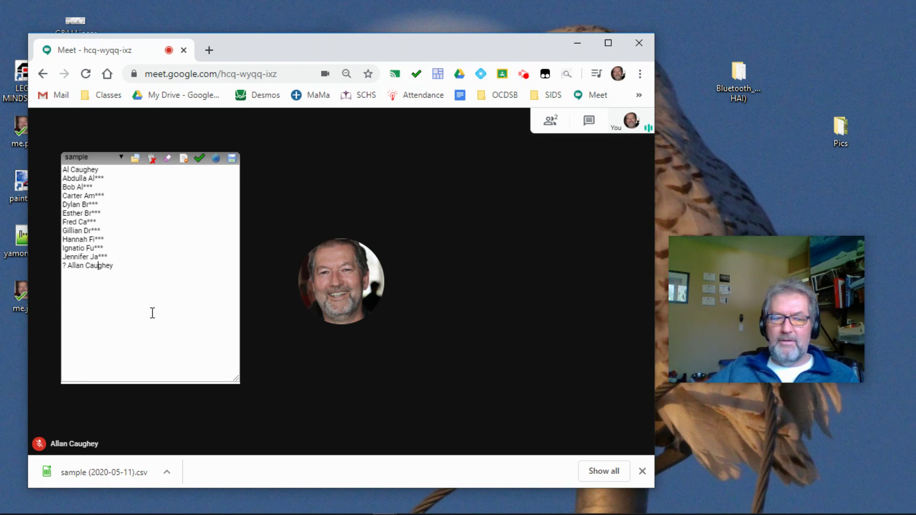
{"action": "mouse_move", "coordinate": [191, 288]}
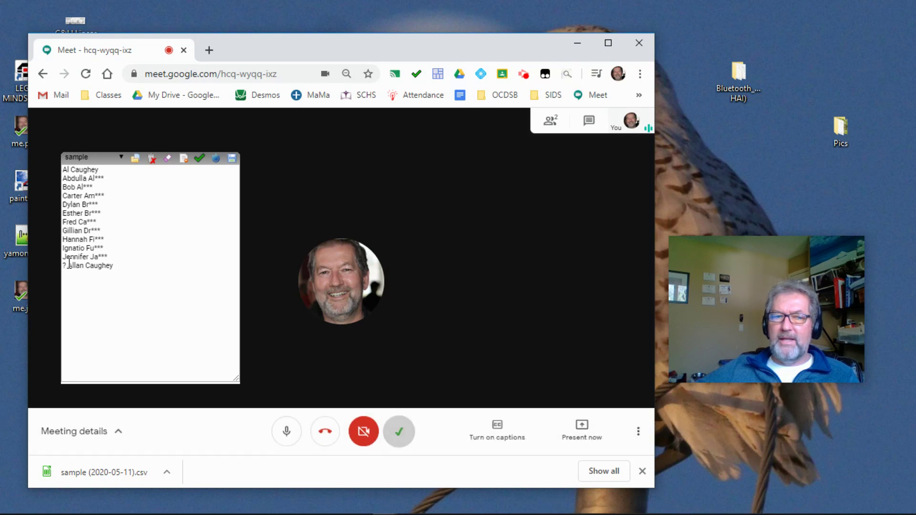
{"action": "left_click", "coordinate": [96, 264]}
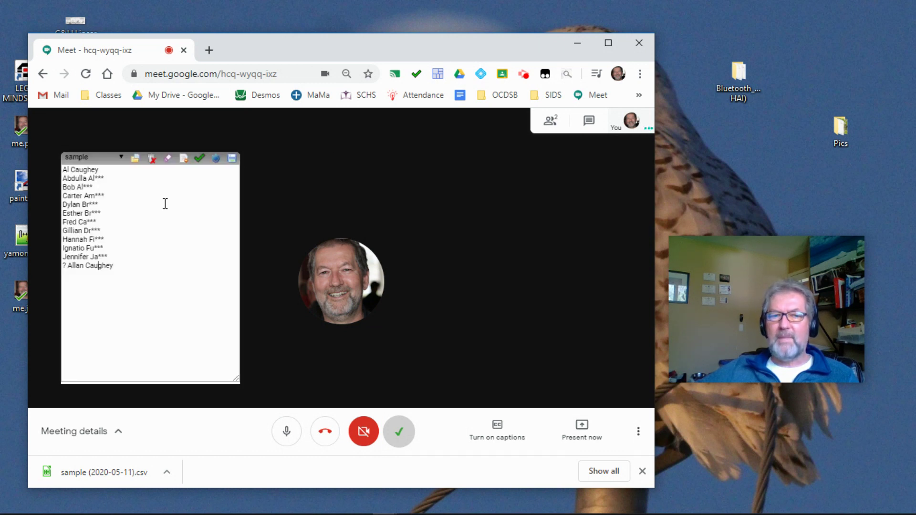
Clear the attendance marks from the sample list and check the present-participant summary
{"action": "left_click", "coordinate": [165, 165]}
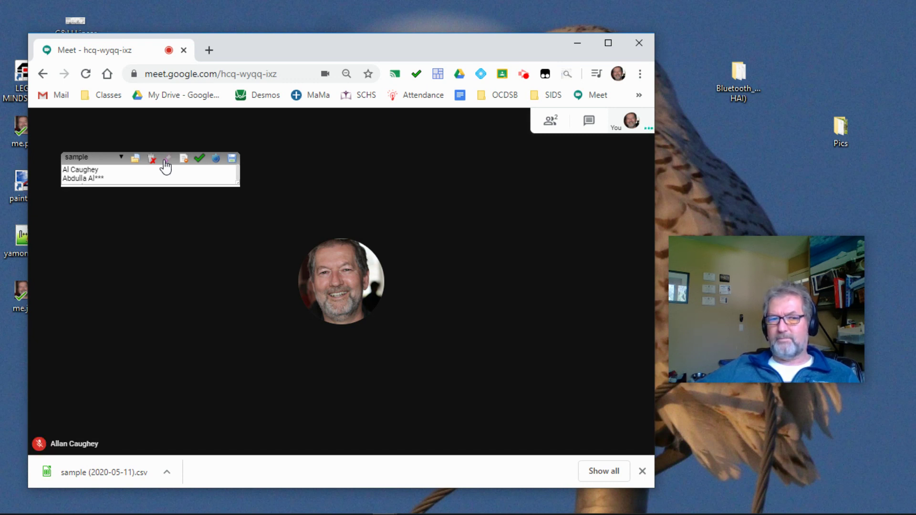
{"action": "left_click", "coordinate": [144, 178]}
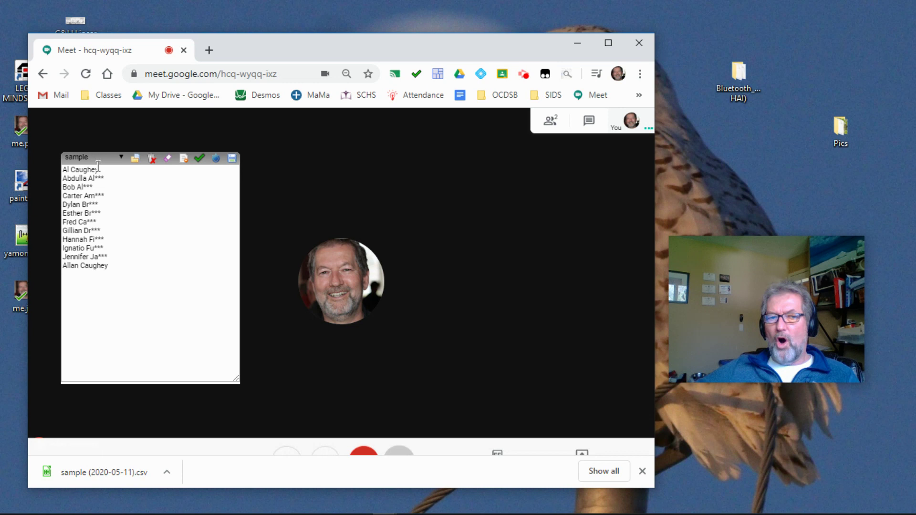
{"action": "mouse_move", "coordinate": [76, 191]}
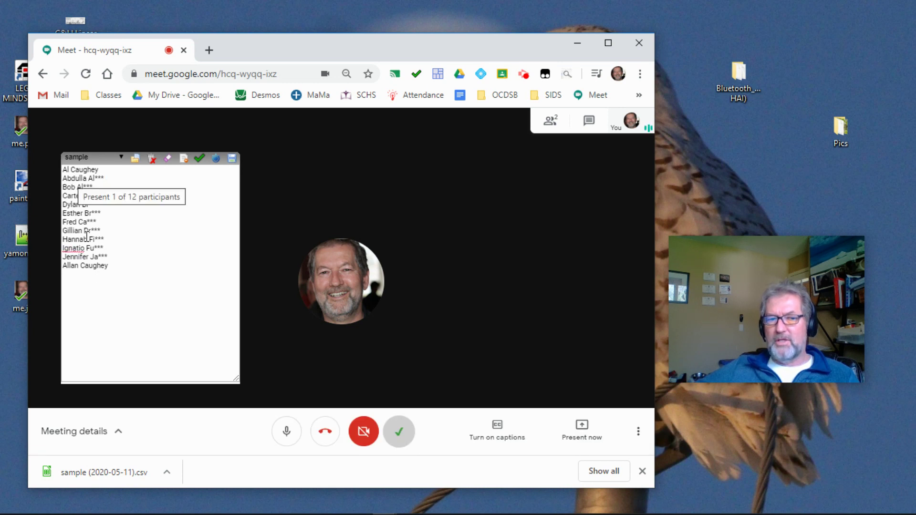
Open the meeting's participant list, return to the attendance box and manually trigger an attendance check for the sample class
{"action": "left_click", "coordinate": [549, 123]}
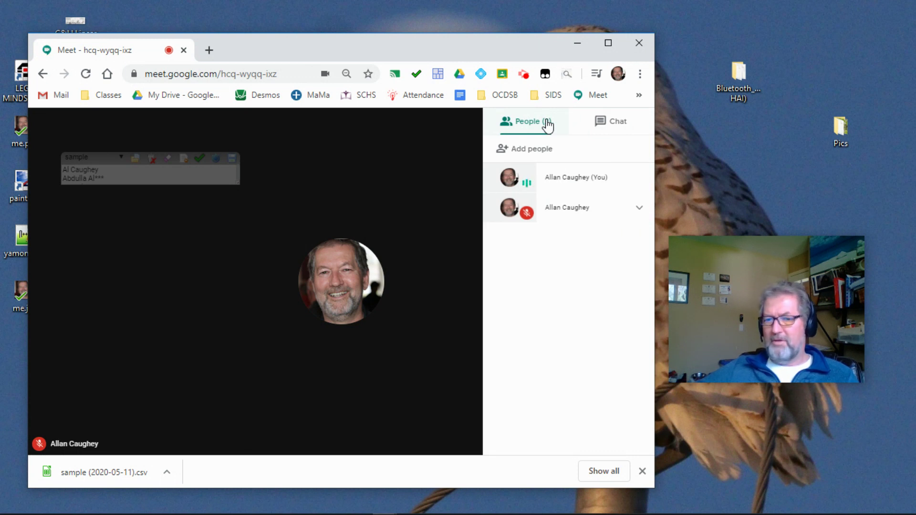
{"action": "left_click", "coordinate": [173, 179]}
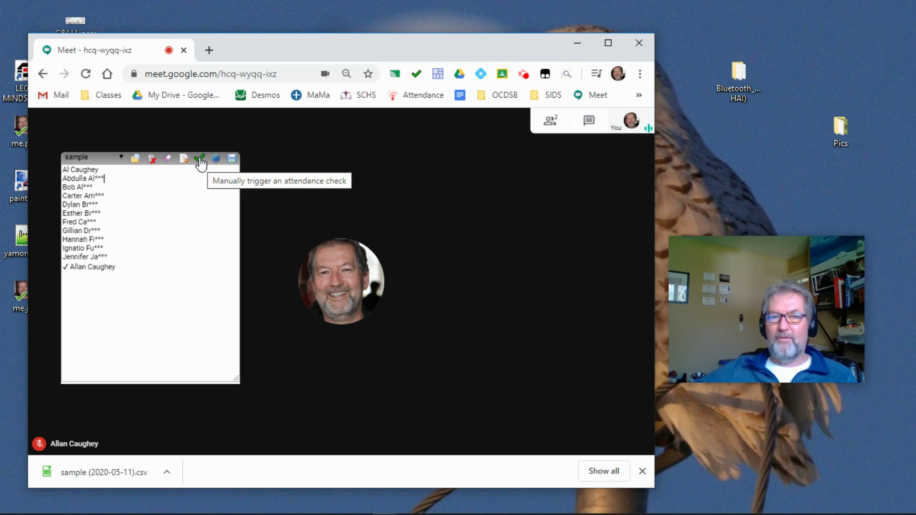
{"action": "left_click", "coordinate": [200, 159]}
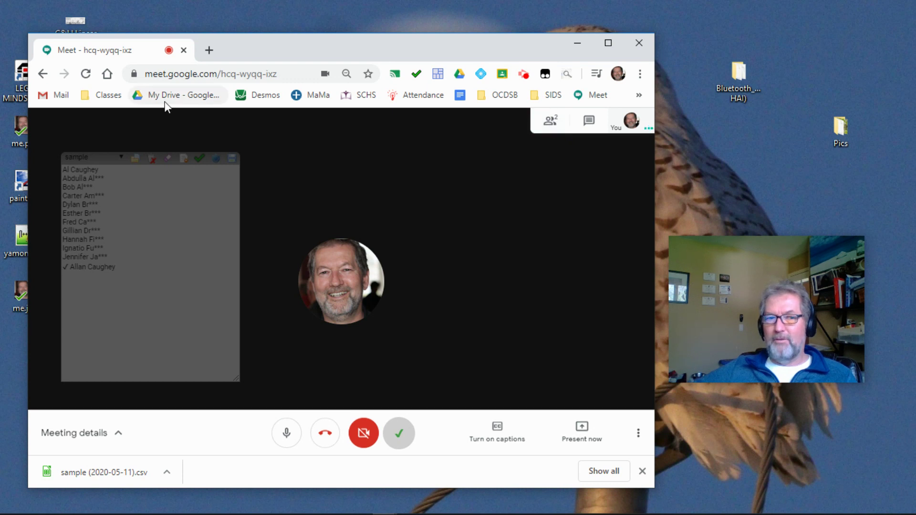
{"action": "left_click", "coordinate": [210, 160]}
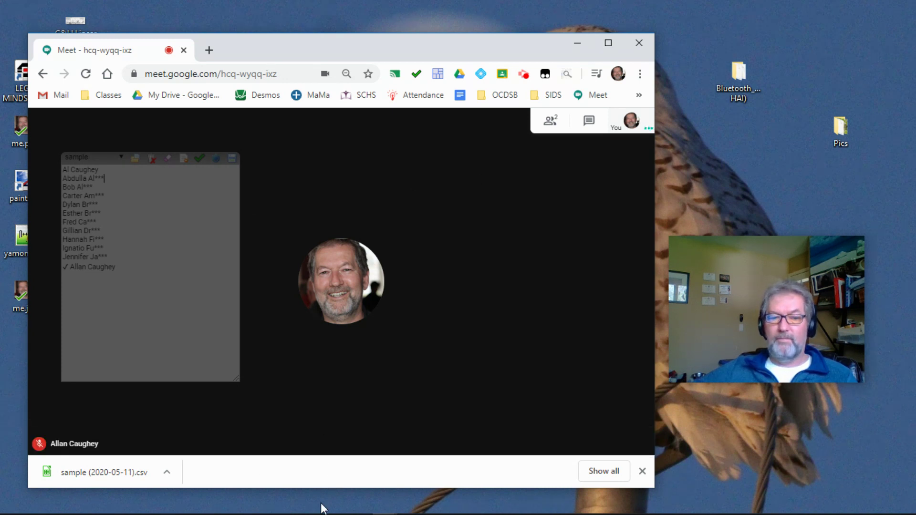
Leave the meeting and save the sample class attendance as a CSV file
{"action": "left_click", "coordinate": [325, 432]}
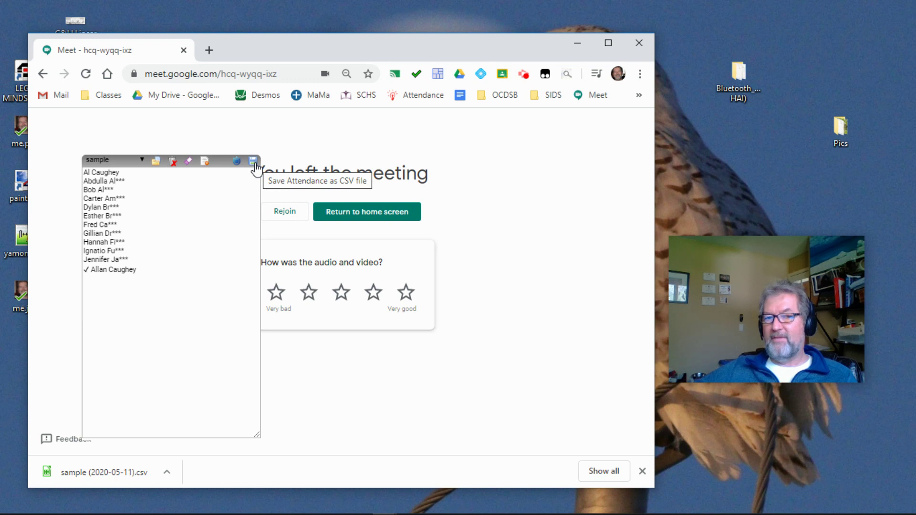
{"action": "left_click", "coordinate": [253, 162]}
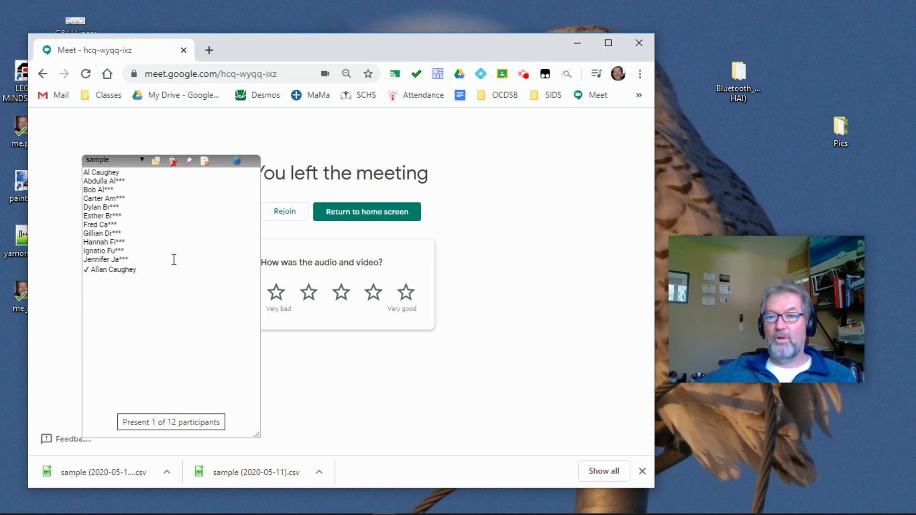
Clear the attendance marks and names from the sample list, and delete the sample class from the saved classes
{"action": "left_click", "coordinate": [190, 165]}
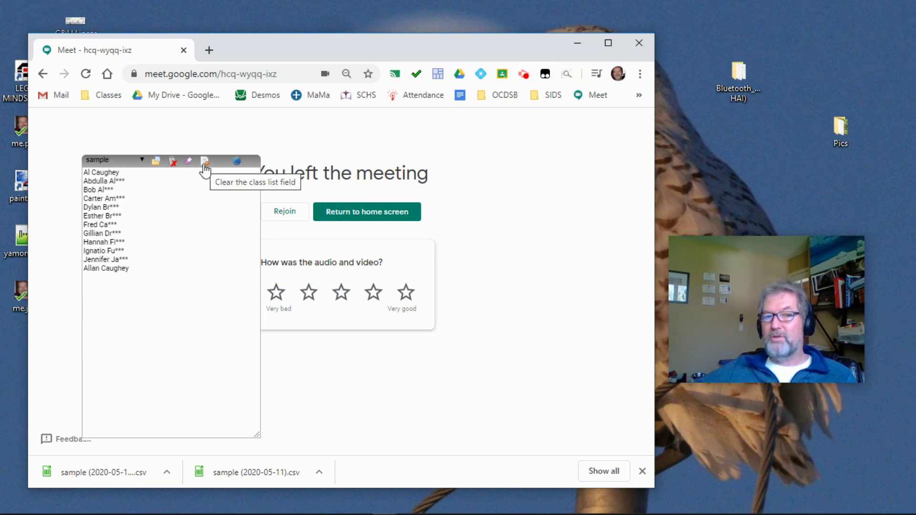
{"action": "left_click", "coordinate": [204, 165]}
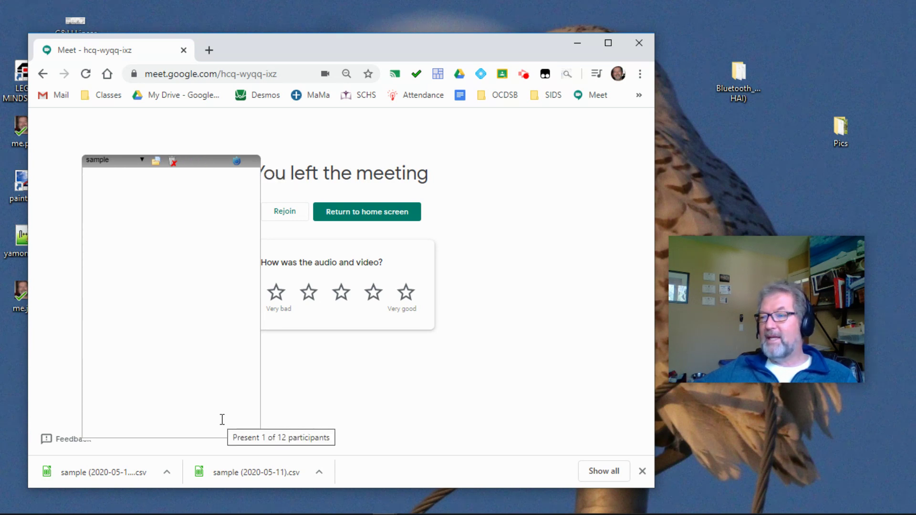
{"action": "left_click", "coordinate": [173, 162]}
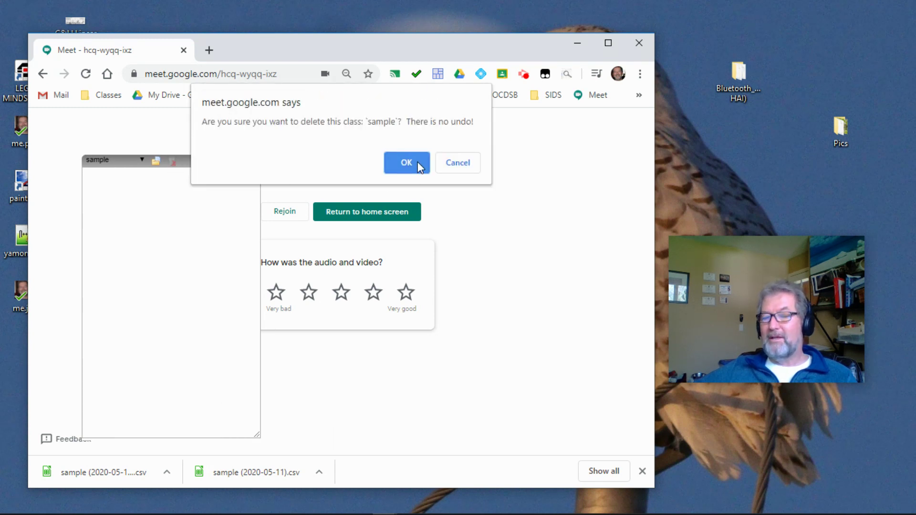
{"action": "left_click", "coordinate": [419, 165]}
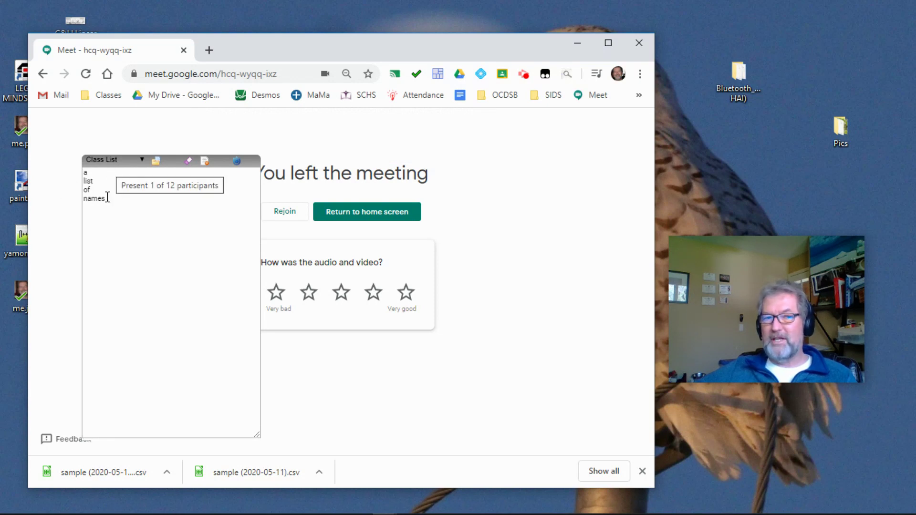
{"action": "left_click", "coordinate": [142, 159]}
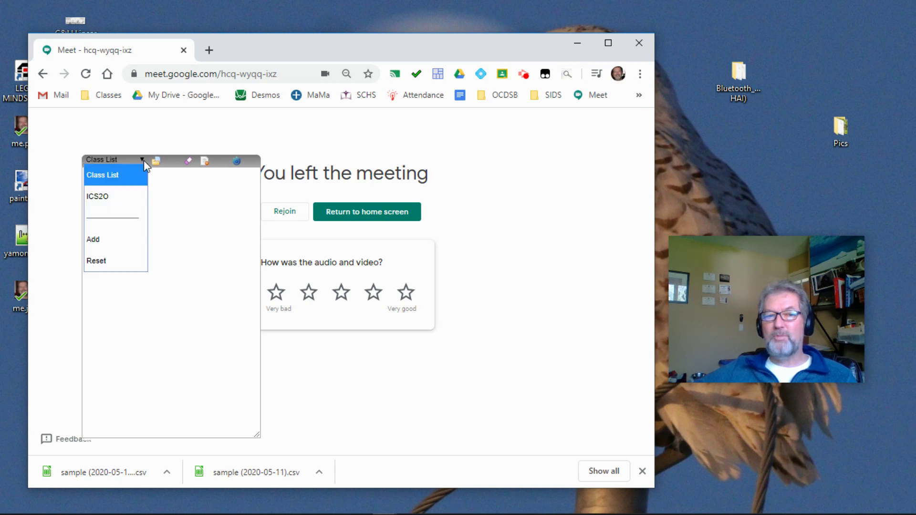
{"action": "left_click", "coordinate": [136, 269]}
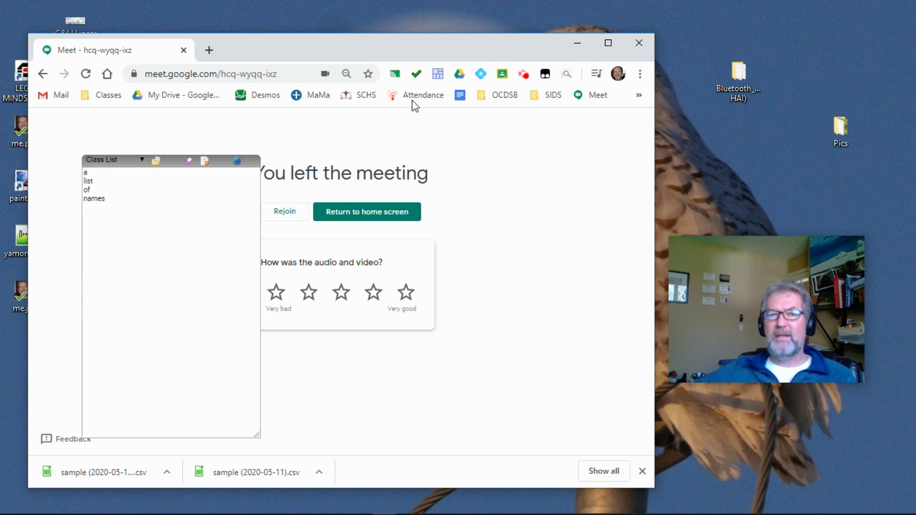
Read the Google Meet Attendance help page through to its links and contact details, and return to the meeting page
{"action": "left_click", "coordinate": [416, 74]}
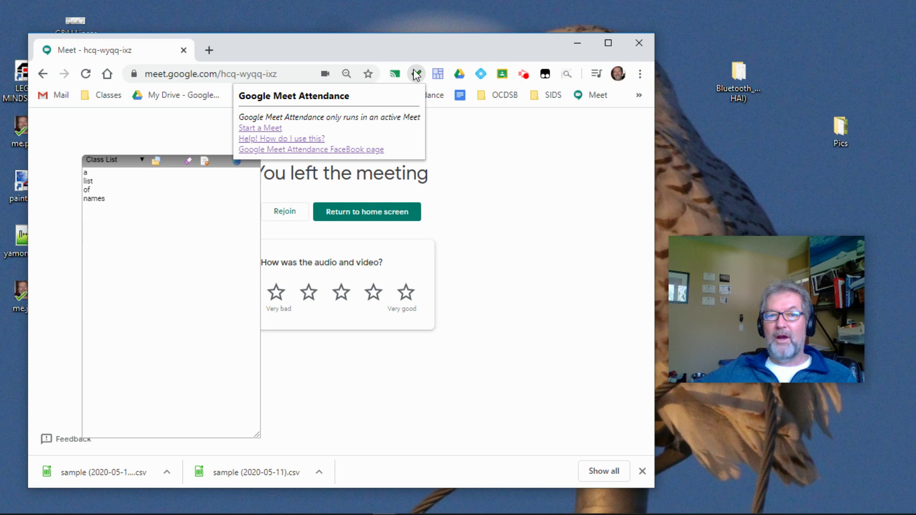
{"action": "left_click", "coordinate": [268, 138]}
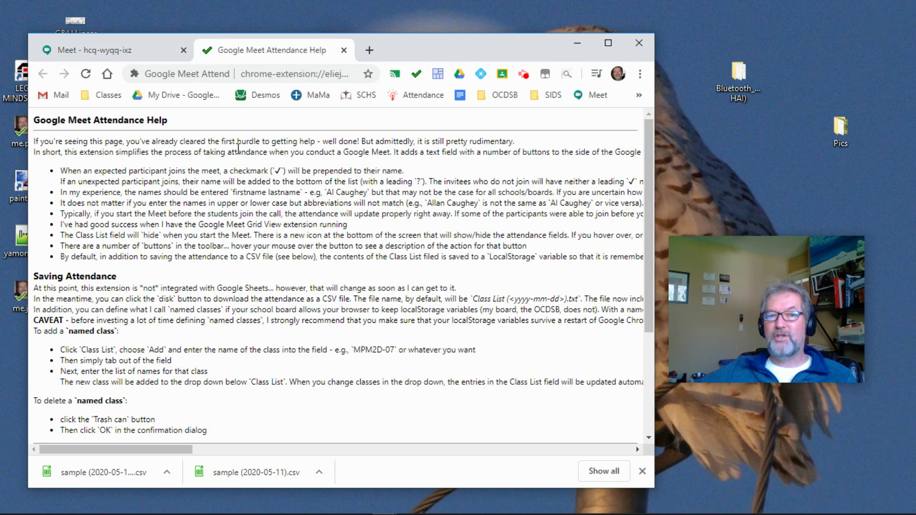
{"action": "left_click_drag", "start_coordinate": [237, 152], "coordinate": [293, 248]}
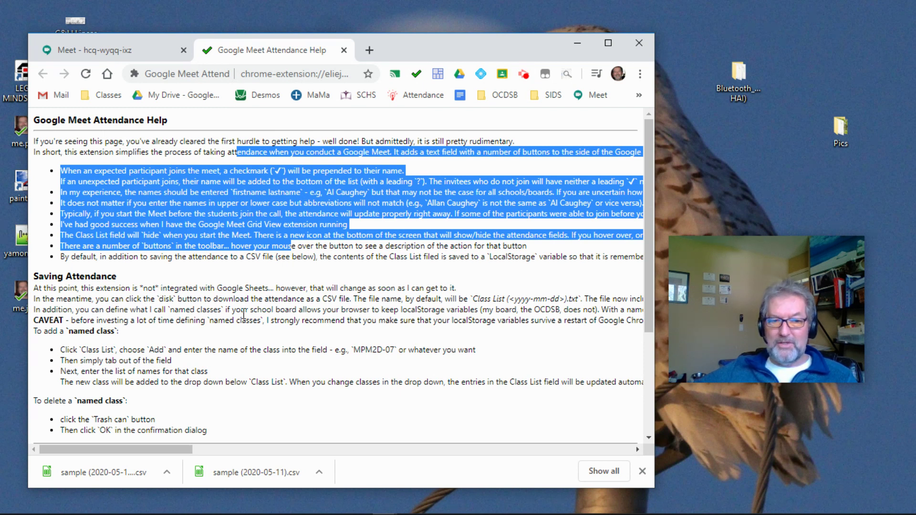
{"action": "scroll", "coordinate": [243, 315], "scroll_direction": "down", "scroll_amount": 3}
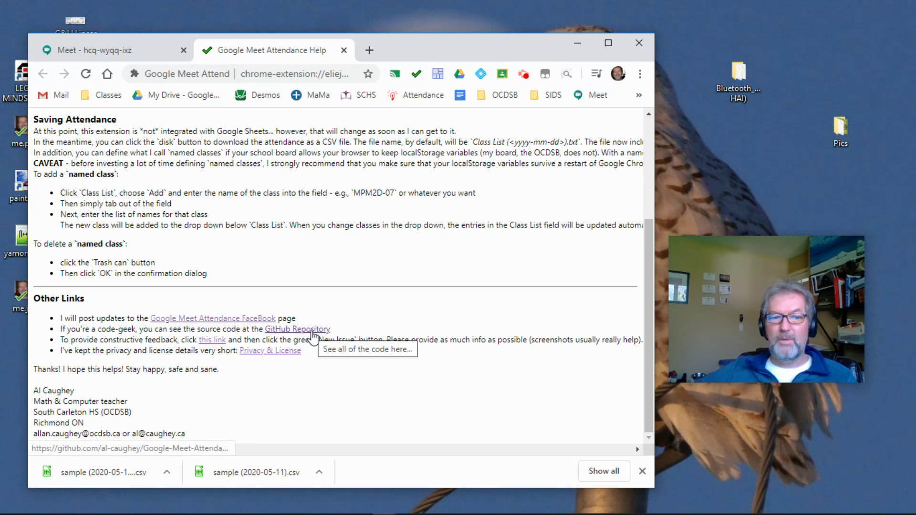
{"action": "left_click_drag", "start_coordinate": [231, 434], "coordinate": [32, 437]}
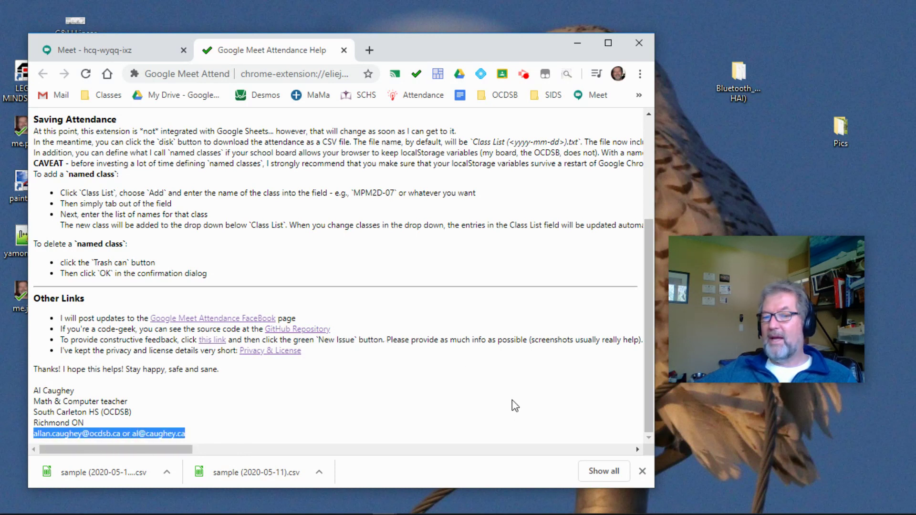
{"action": "left_click", "coordinate": [424, 354]}
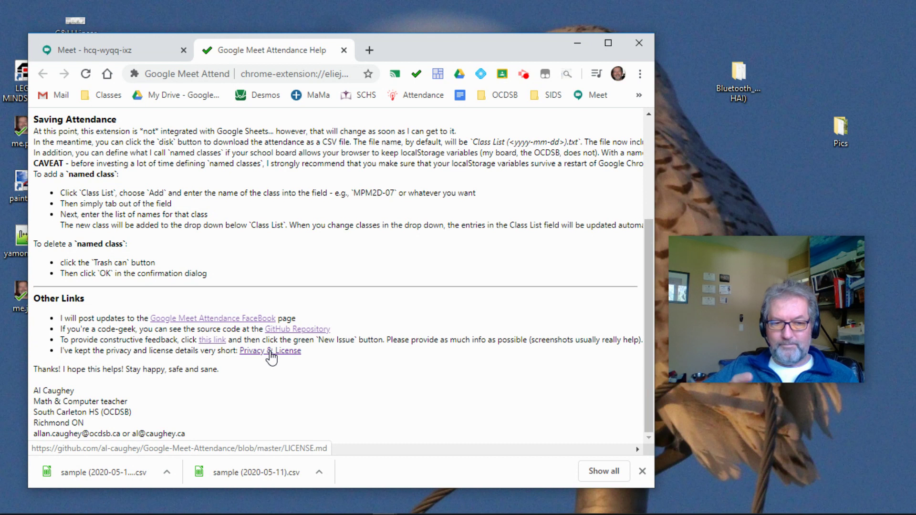
{"action": "left_click", "coordinate": [158, 49]}
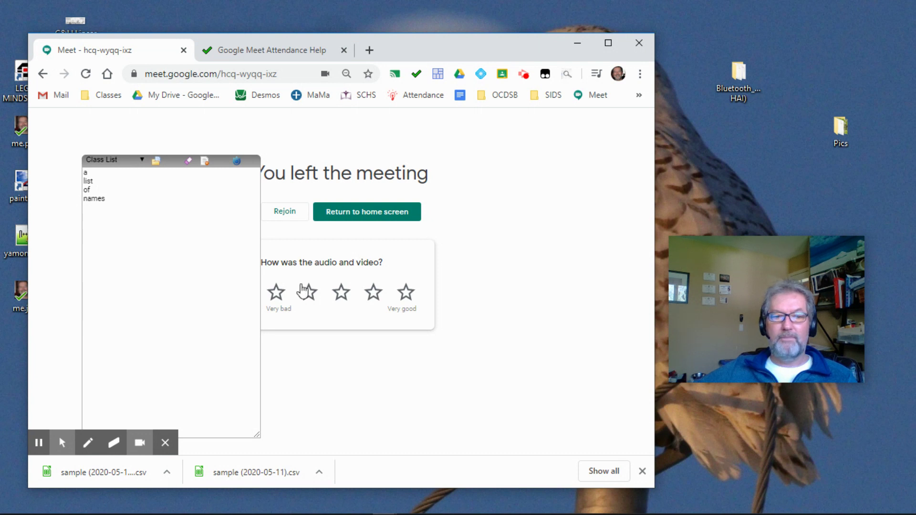
{"action": "mouse_move", "coordinate": [38, 441]}
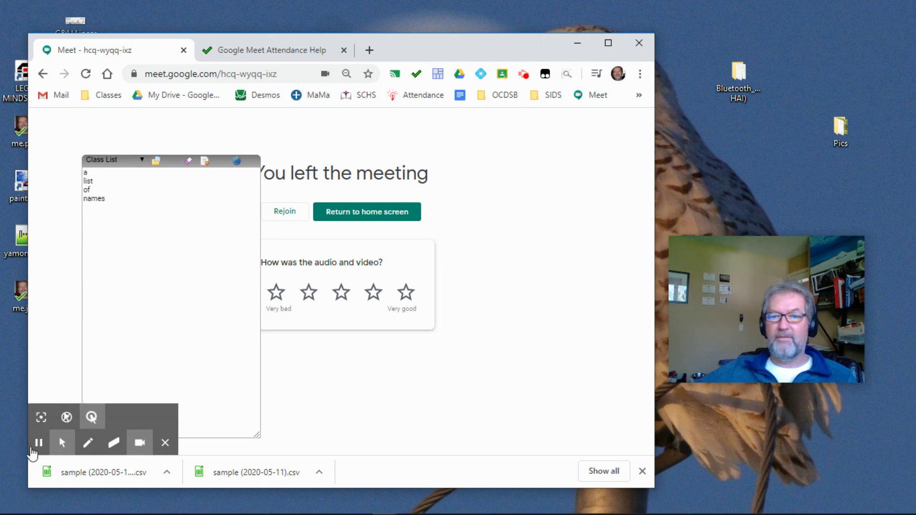